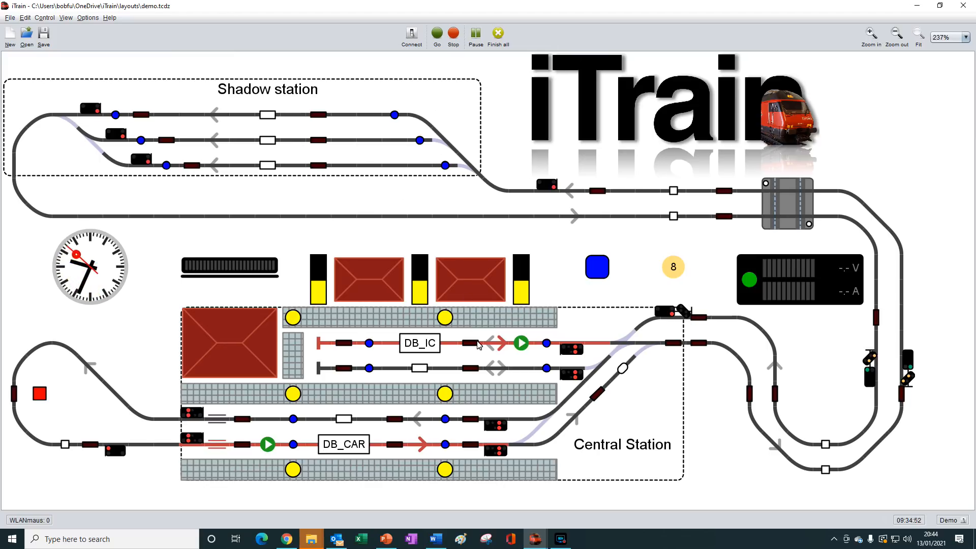
# Start the DB_IC train from its platform in Central Station and show the Vehicles view
pyautogui.click(522, 344)
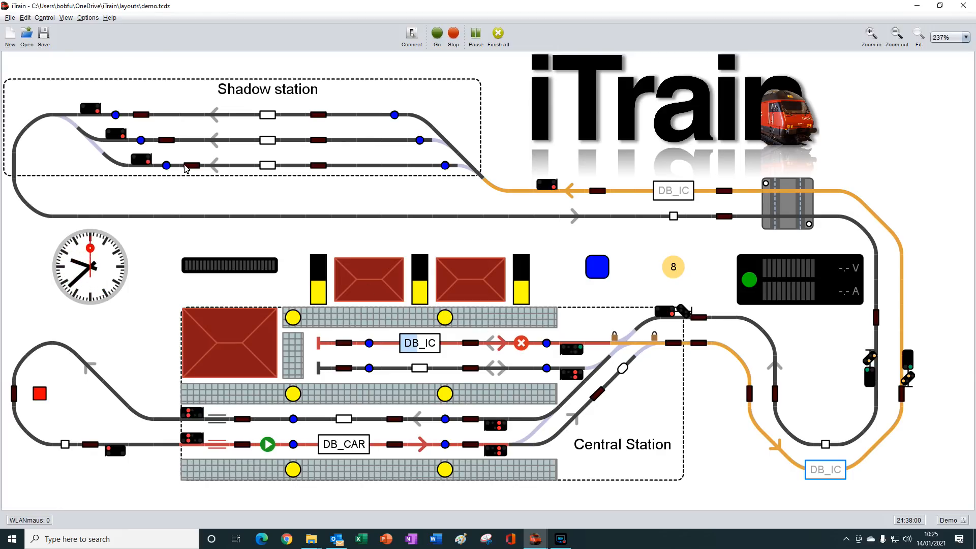
pyautogui.click(66, 19)
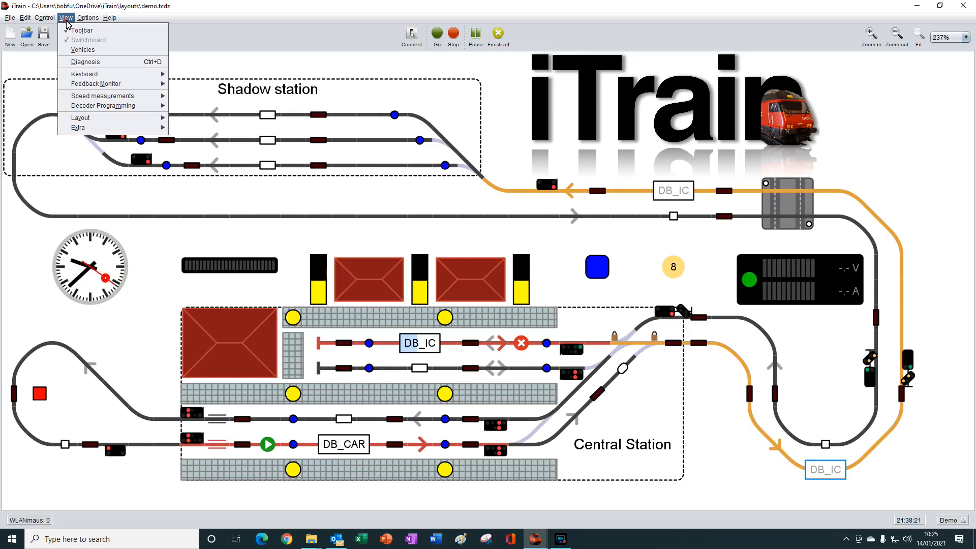
pyautogui.click(77, 50)
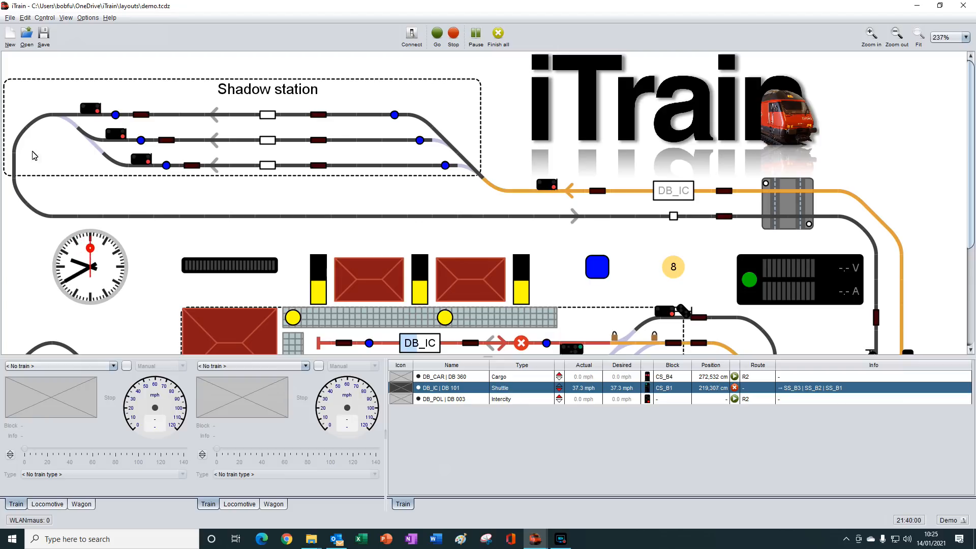
# Check the Shuttle train type's access permissions in the train type editor, and close the editor
pyautogui.click(27, 19)
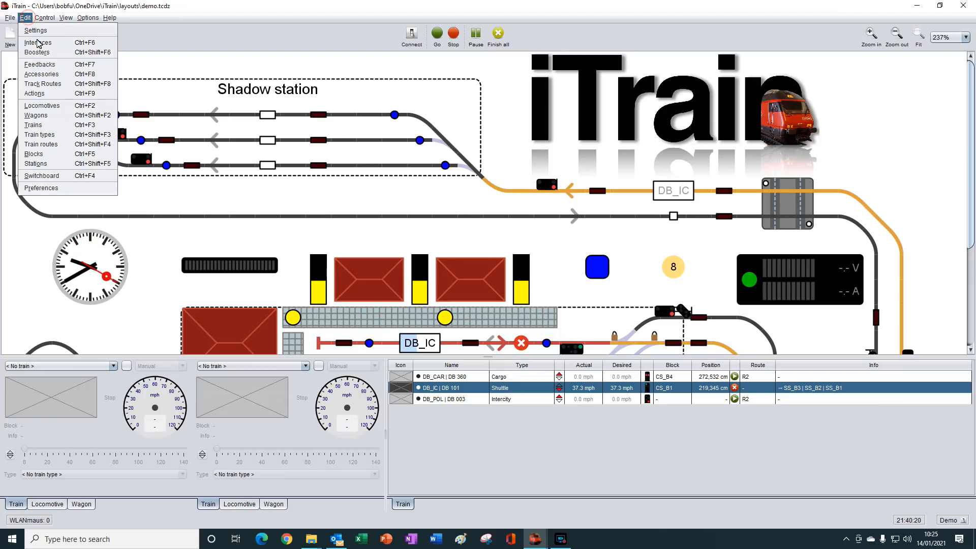
pyautogui.click(53, 136)
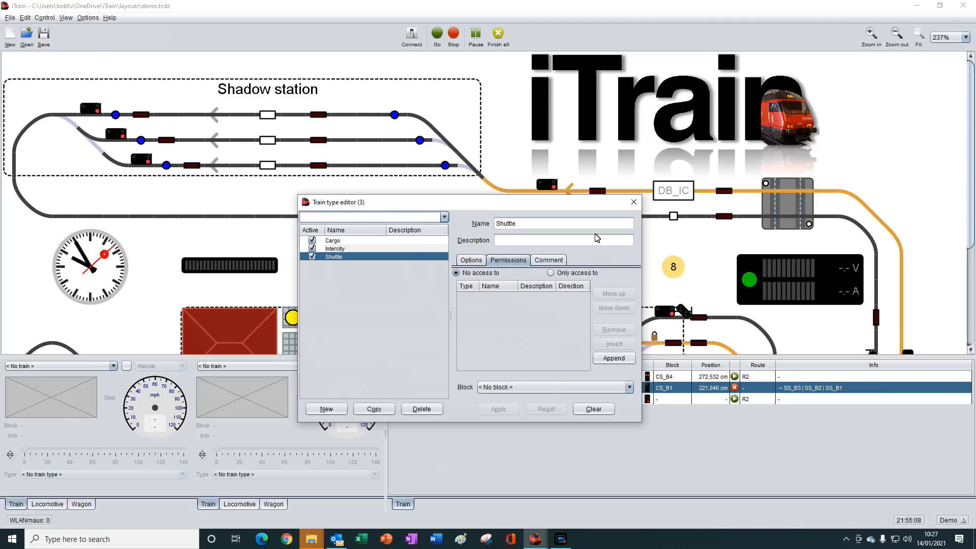
pyautogui.click(633, 203)
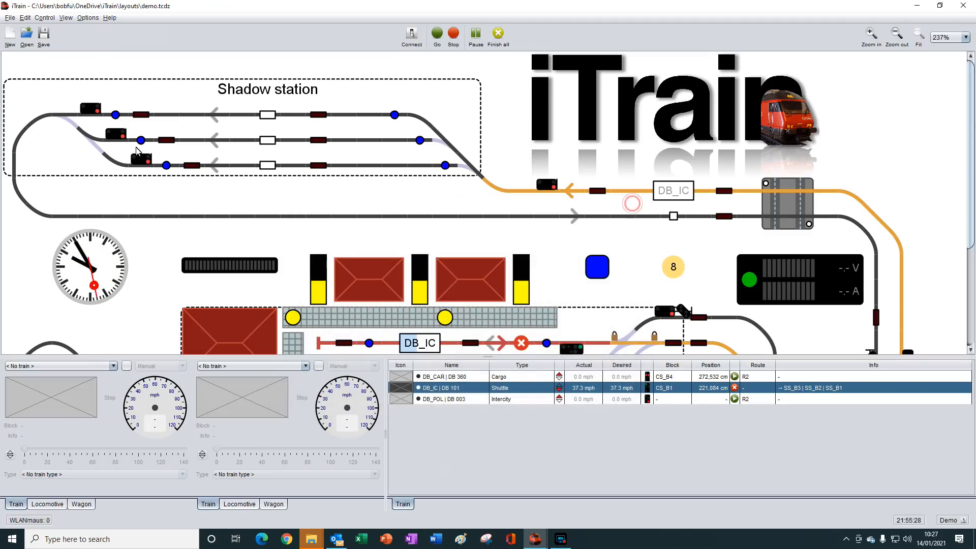
# Check the DB_IC train's own access permissions in the train editor, and close the editor
pyautogui.click(25, 18)
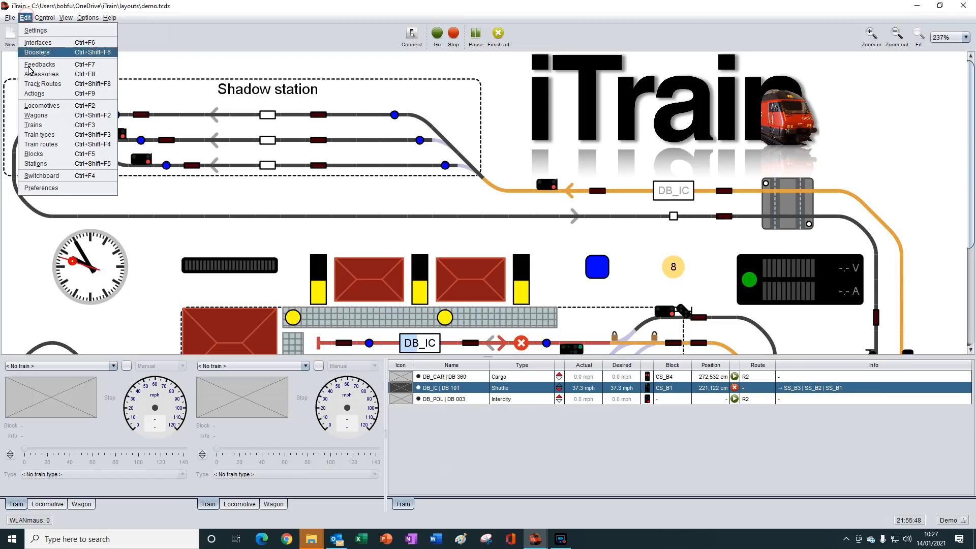
pyautogui.click(41, 127)
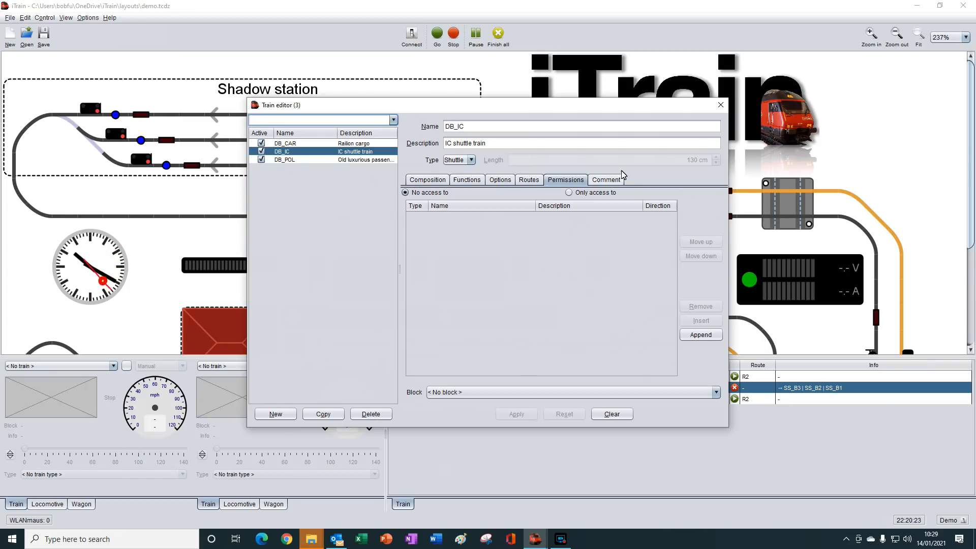
pyautogui.click(720, 105)
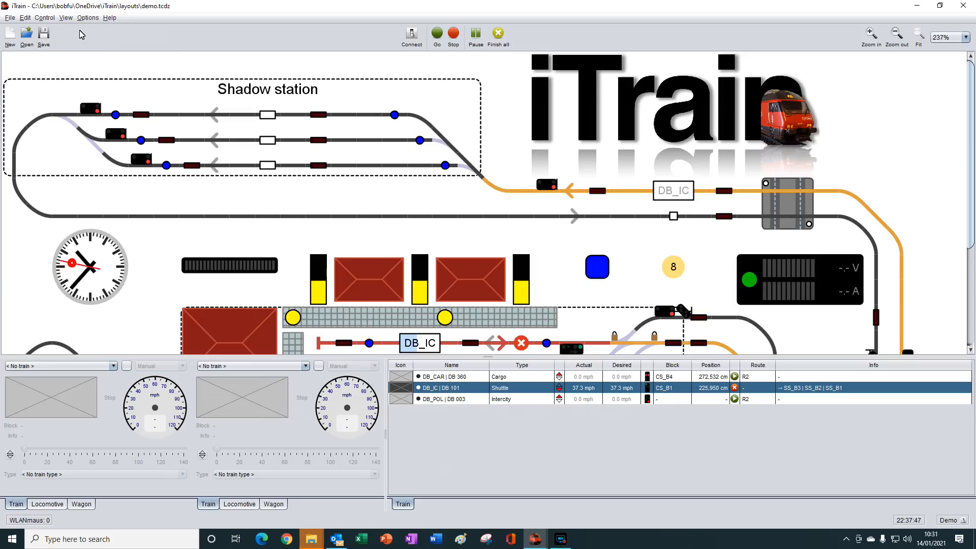
# Hide the Vehicles view and cancel the waiting time of DB_IC in the Shadow station's uppermost block
pyautogui.click(67, 19)
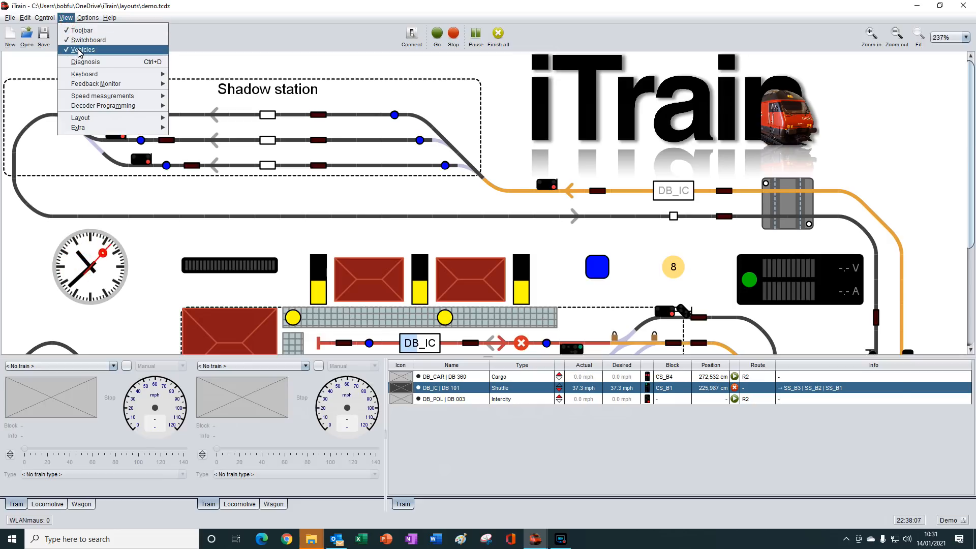
pyautogui.click(82, 49)
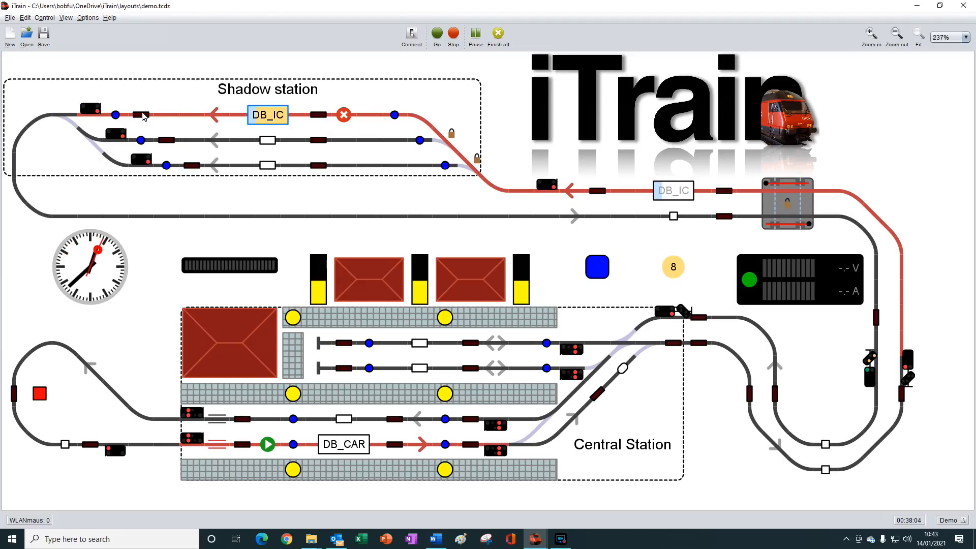
pyautogui.rightClick(275, 117)
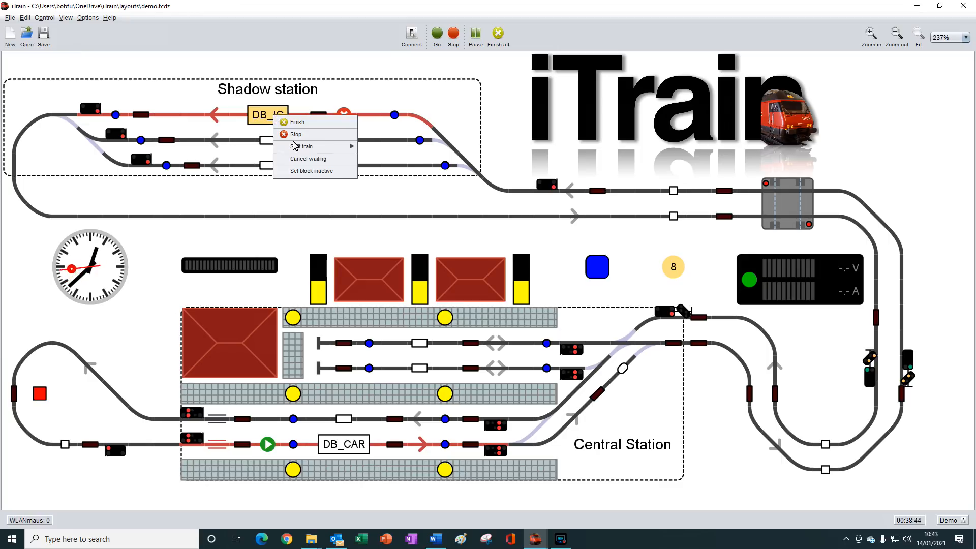
pyautogui.click(307, 159)
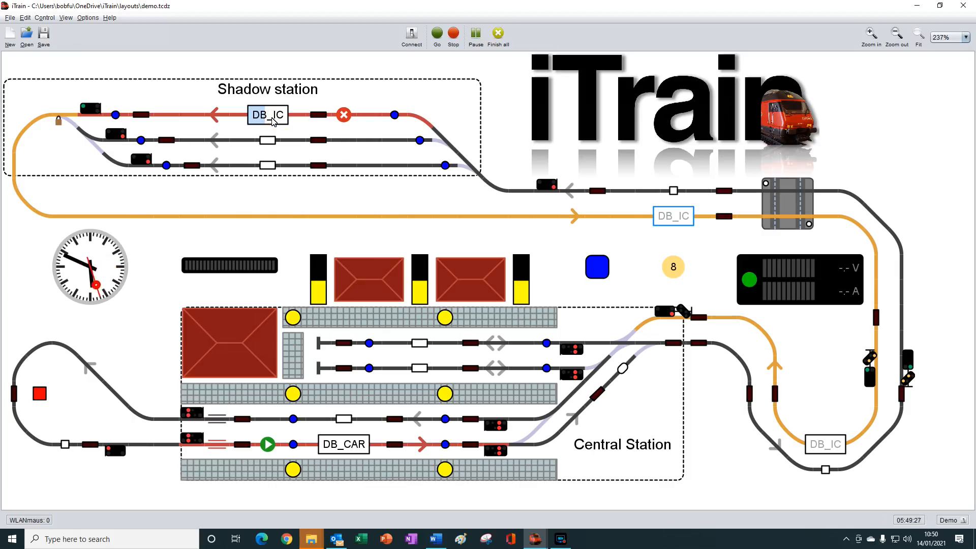
# Stop the DB_IC train in the Shadow station and show the Vehicles view again
pyautogui.rightClick(273, 120)
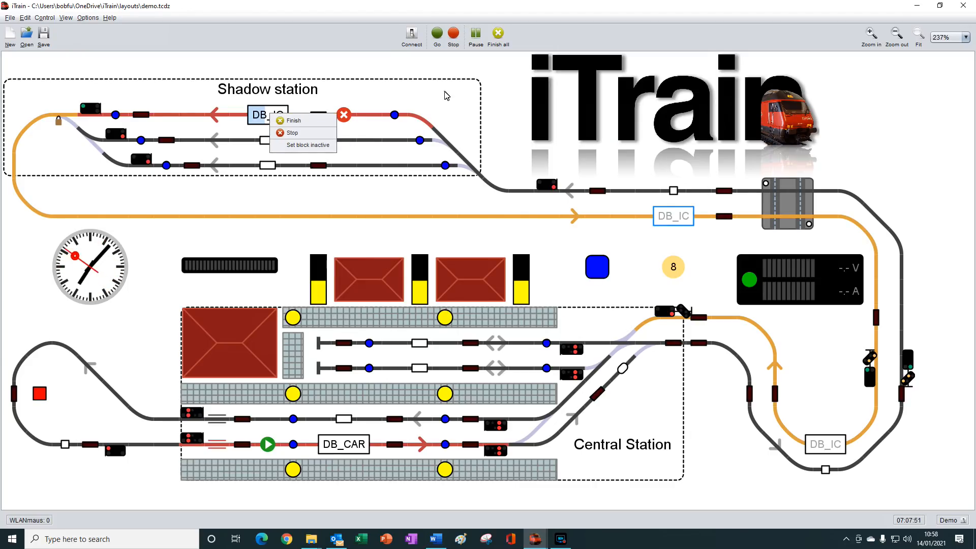
pyautogui.click(278, 133)
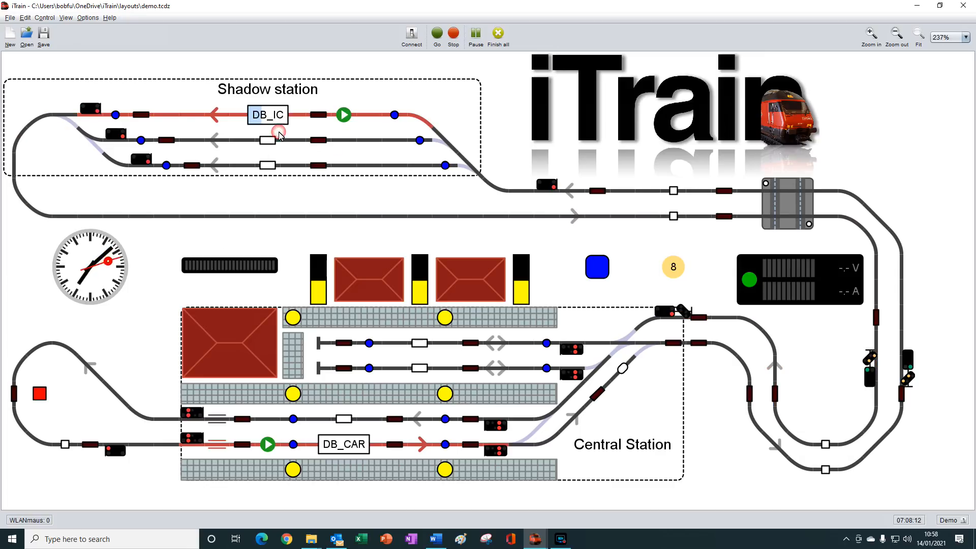
pyautogui.click(68, 19)
pyautogui.click(80, 50)
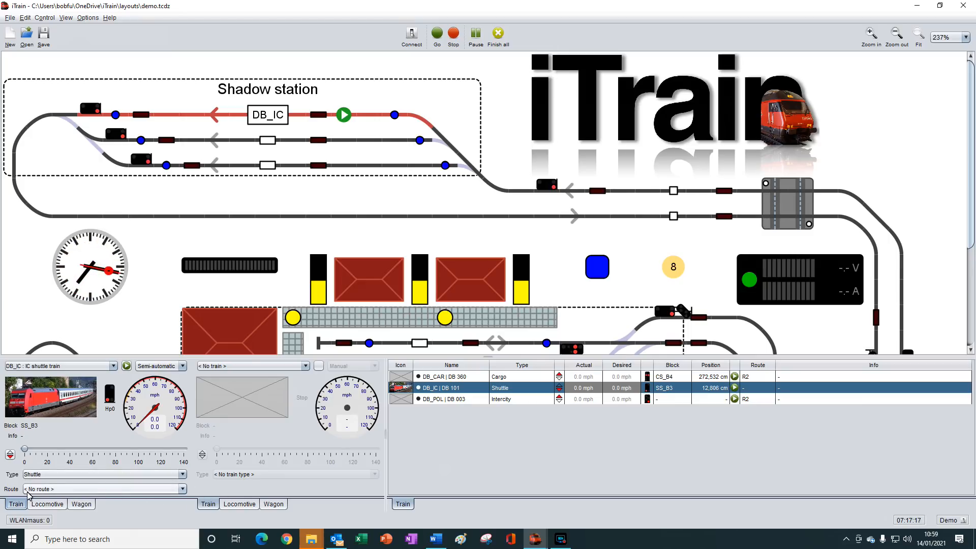
# Start the DB_IC train without a route and assign it route R1 : Shuttle Central station while it runs
pyautogui.click(127, 366)
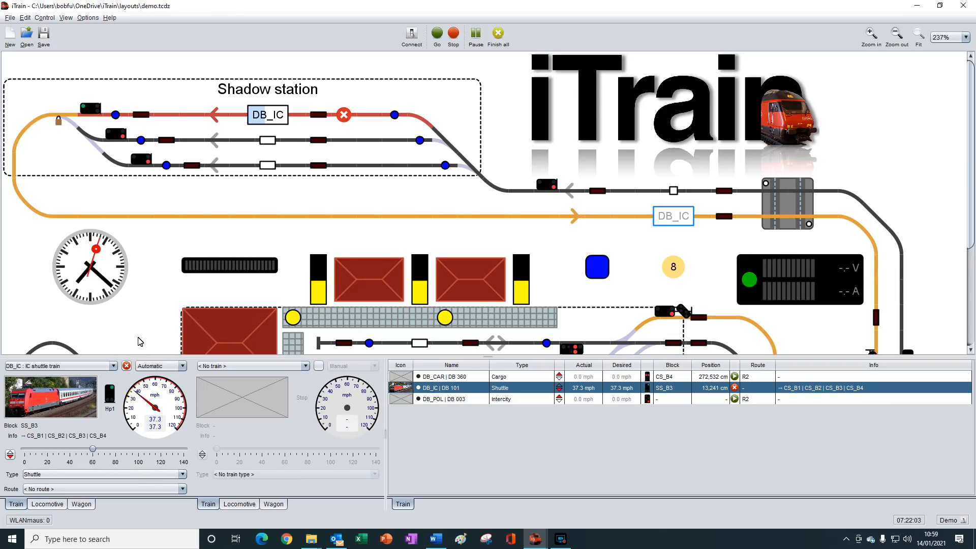
pyautogui.click(184, 490)
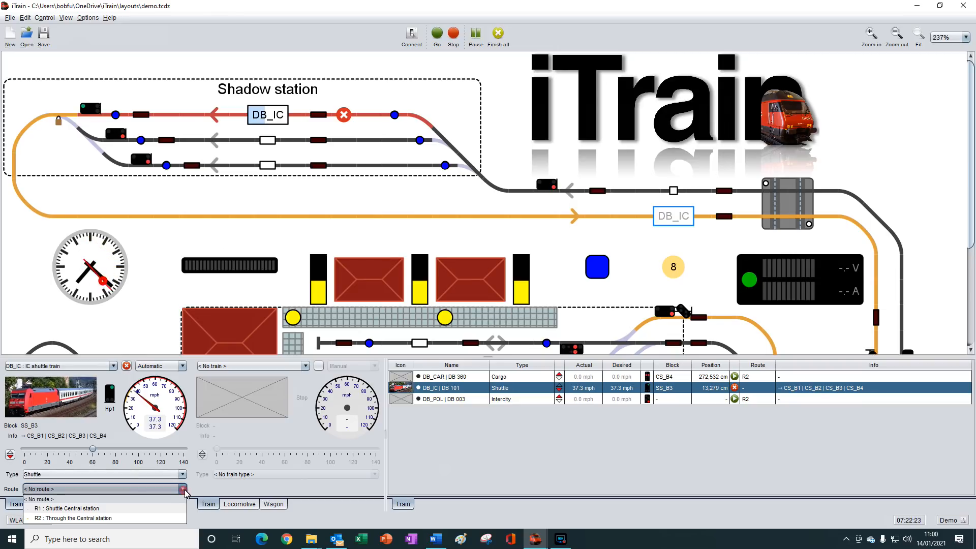
pyautogui.click(85, 509)
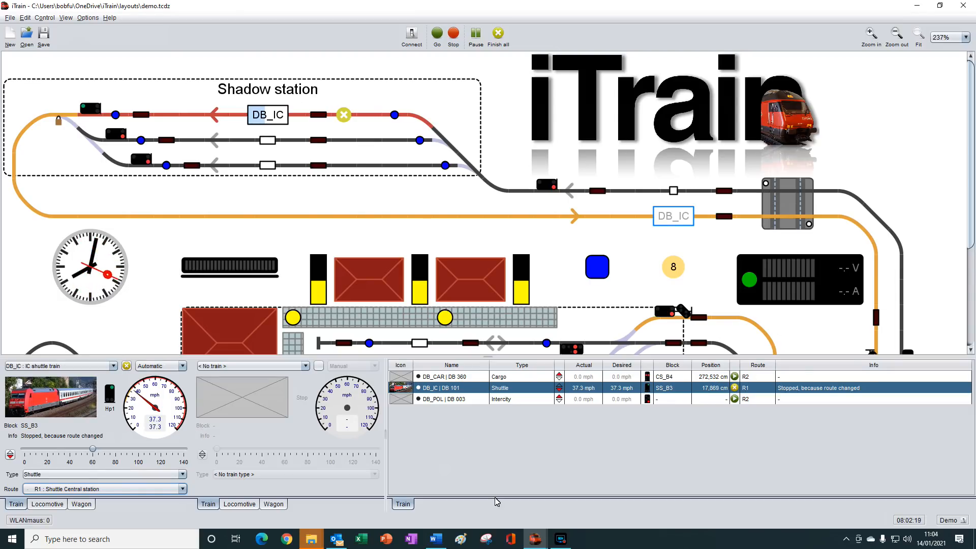
# In the open Tutorial 27 layout, place the DB_POL train in the South Platform 1 block and start it
pyautogui.moveTo(534, 539)
pyautogui.click(510, 497)
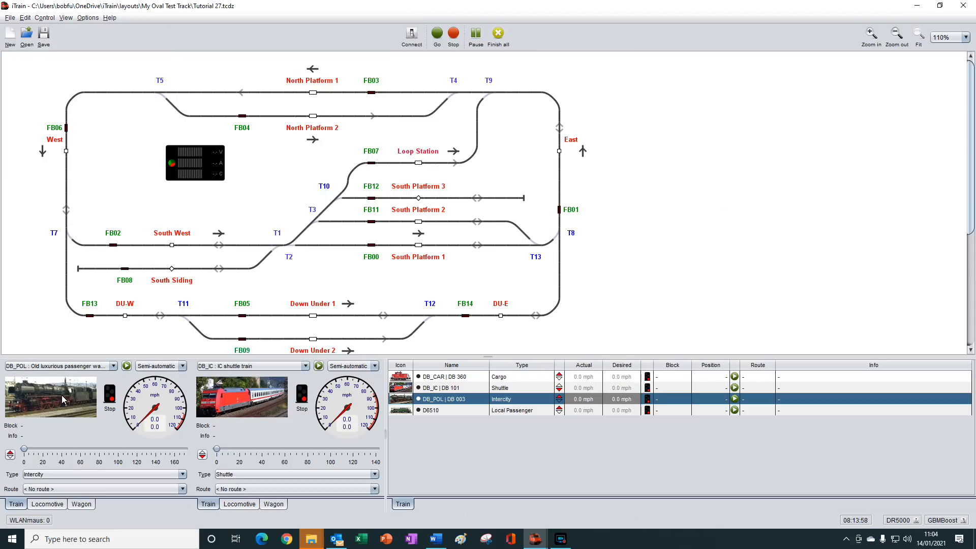
pyautogui.moveTo(62, 400); pyautogui.dragTo(418, 246)
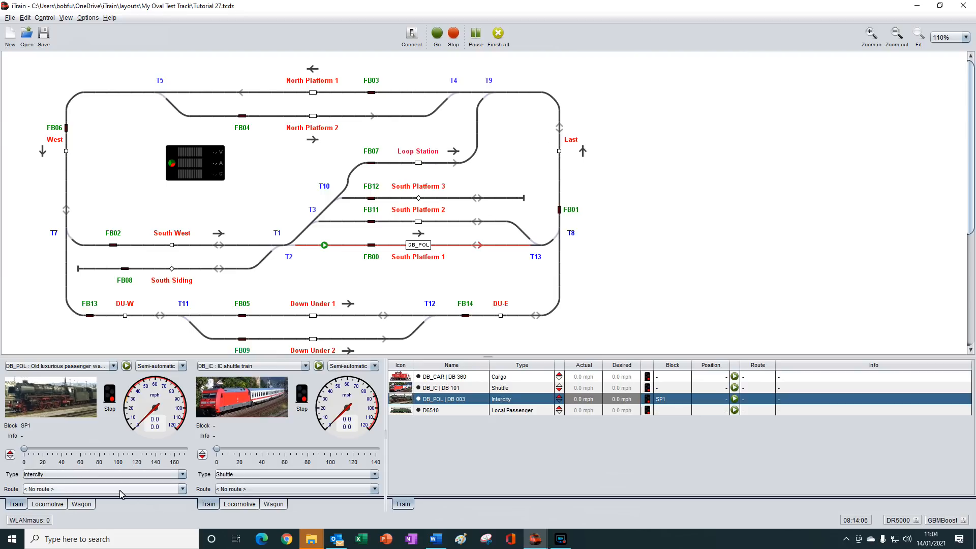
pyautogui.click(127, 366)
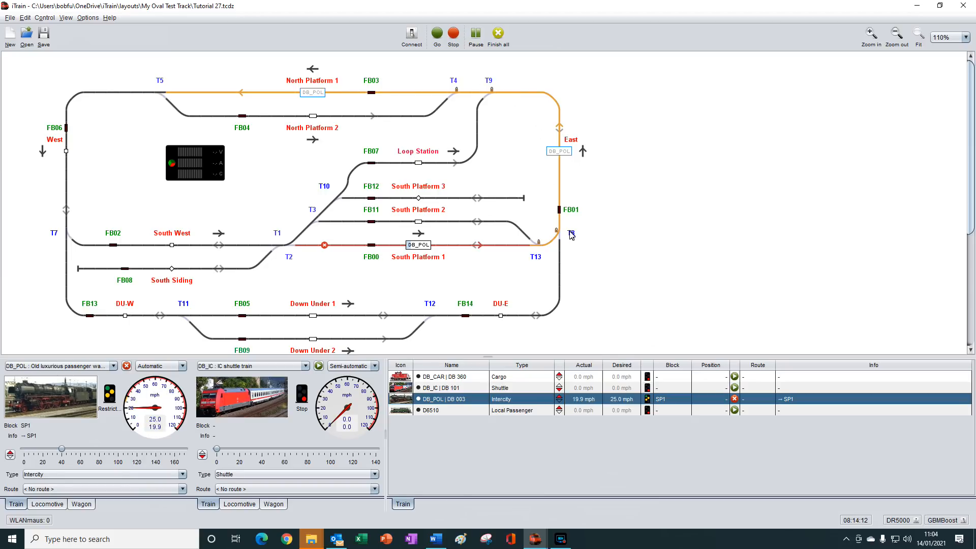
# Simulate a full lap of DB_POL by triggering feedbacks FB01, FB03, FB06, FB02 and FB00 in order
pyautogui.click(560, 210)
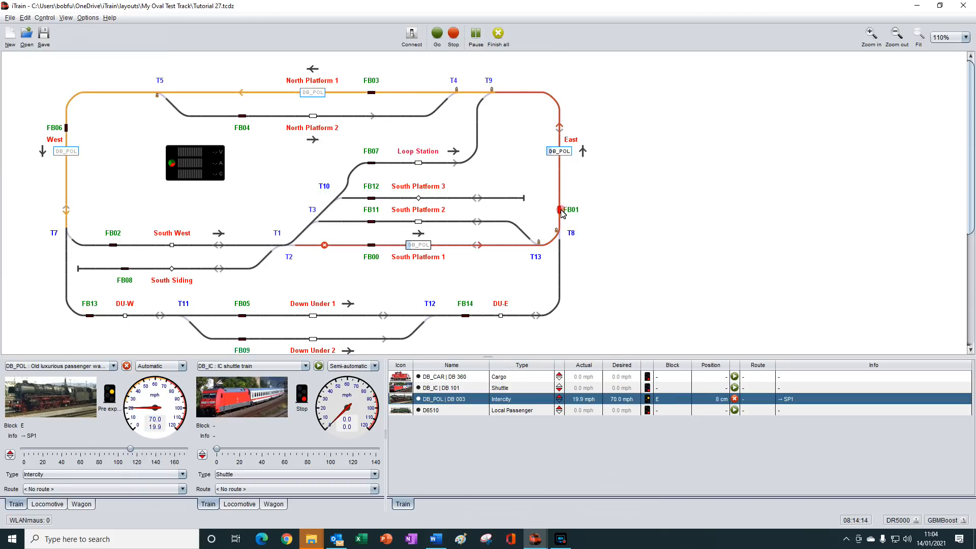
pyautogui.click(372, 93)
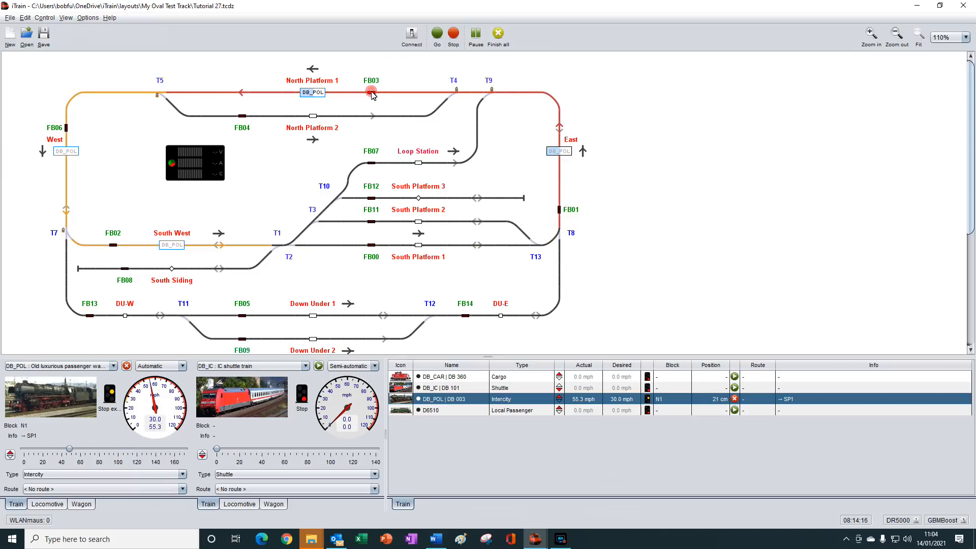
pyautogui.click(66, 128)
pyautogui.click(113, 245)
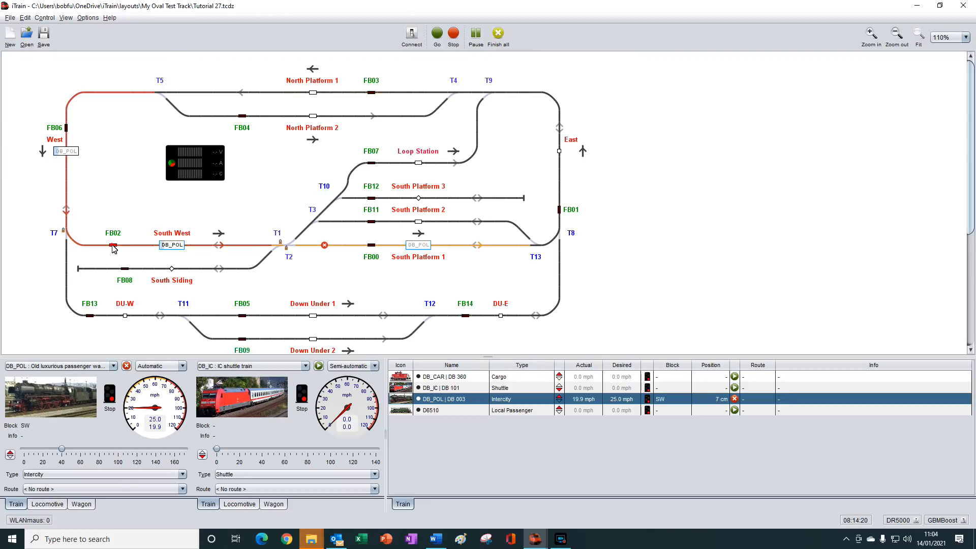
pyautogui.click(372, 246)
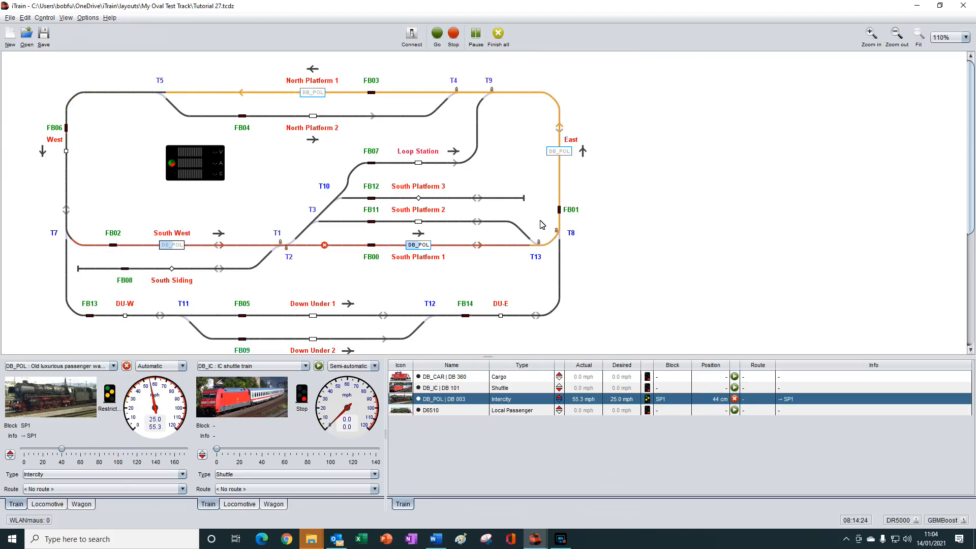
# Advance DB_POL to North Platform 1 by triggering feedbacks FB01 and FB03, and stop the train there
pyautogui.click(559, 209)
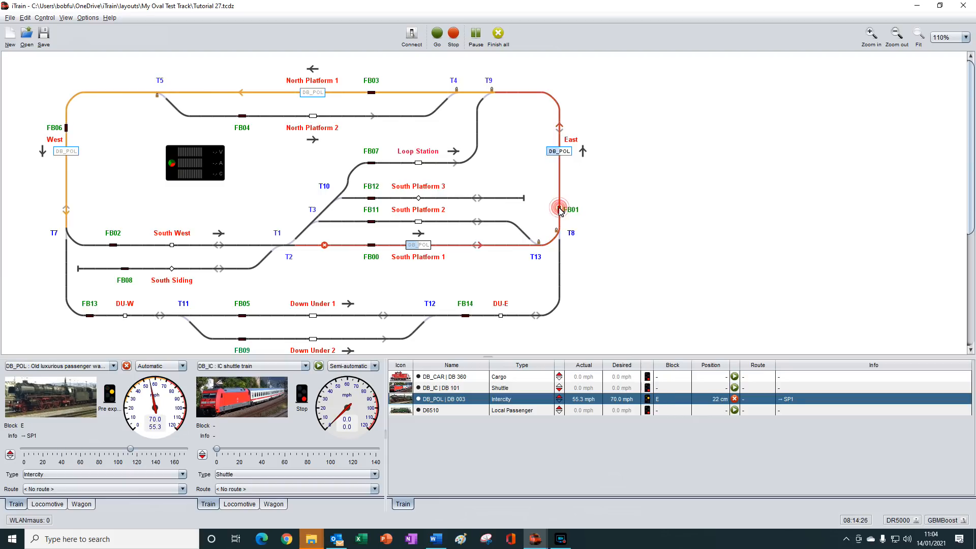
pyautogui.click(374, 94)
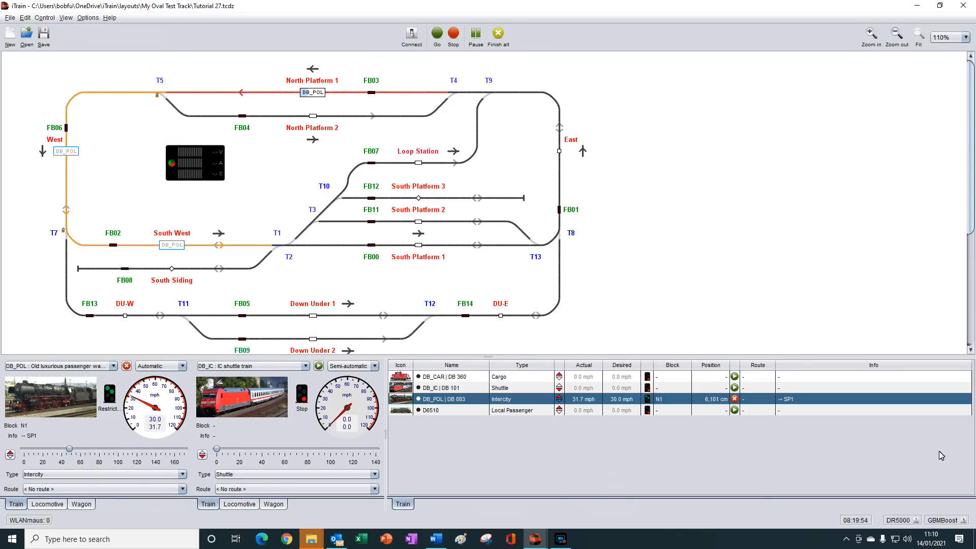
pyautogui.click(126, 367)
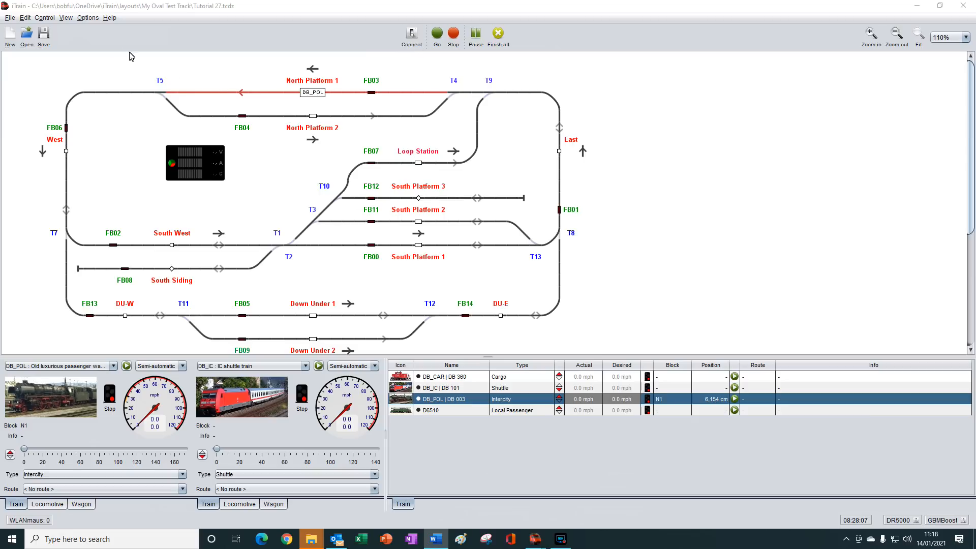
# Open the station editor and start a new station entry
pyautogui.click(26, 20)
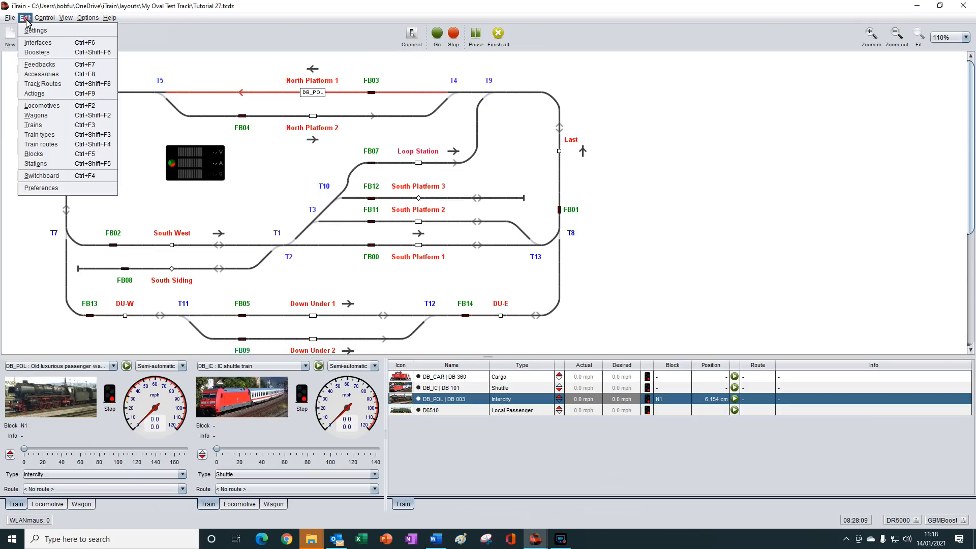
pyautogui.click(44, 165)
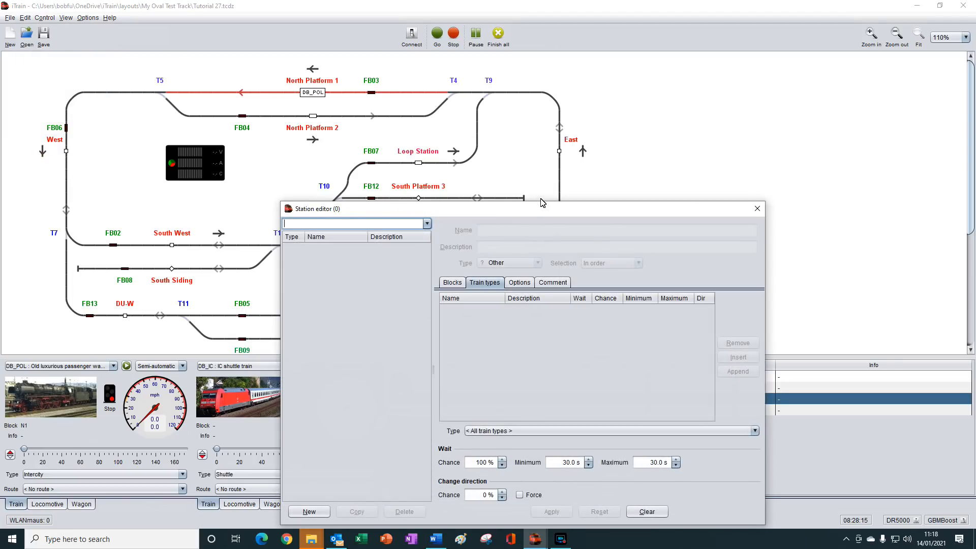
pyautogui.click(313, 518)
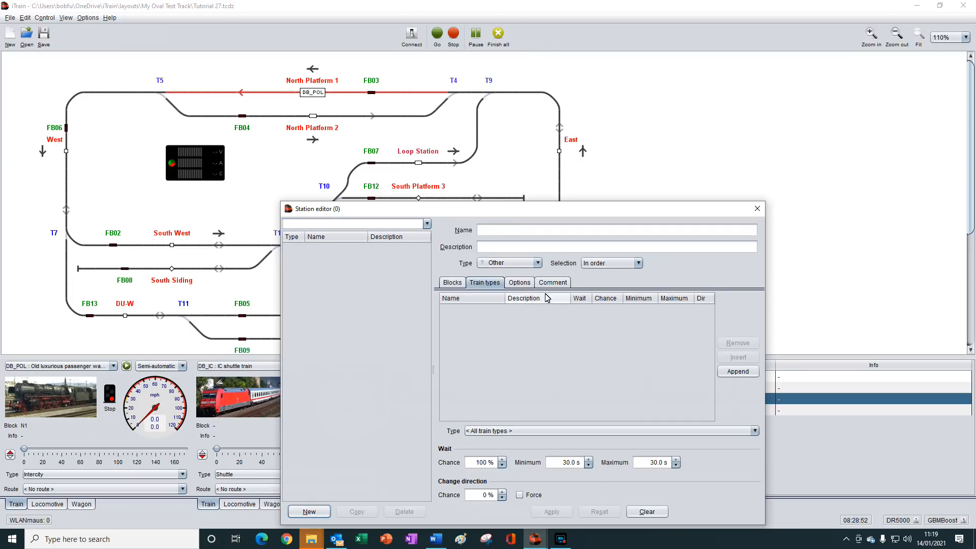
# Look through the available types for the new station and consult the Station Types slide on their block types
pyautogui.click(541, 264)
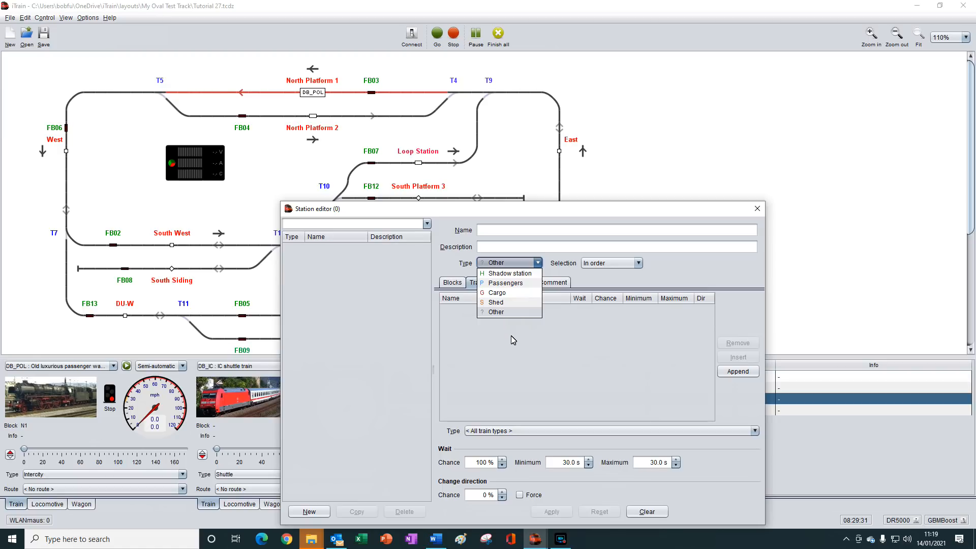
pyautogui.hotkey('alt', 'Tab')
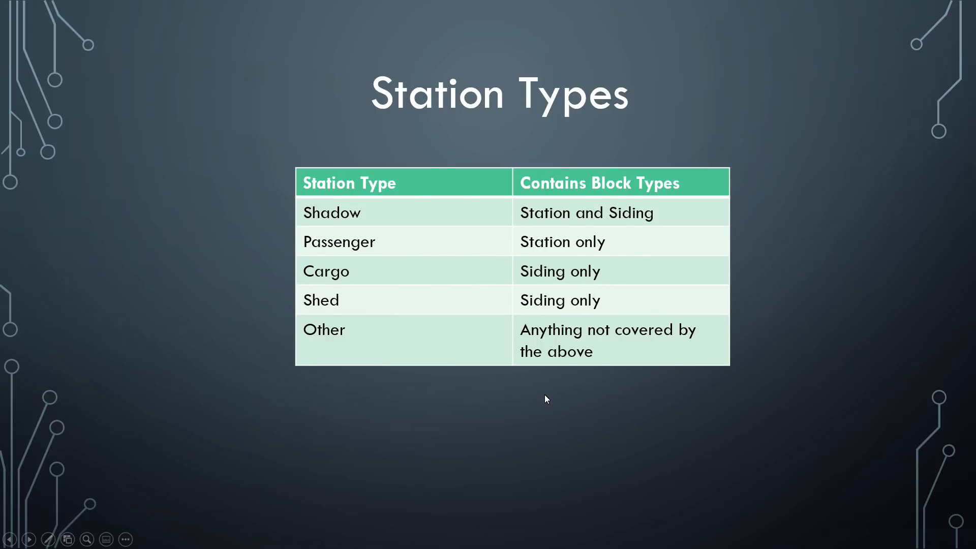
pyautogui.hotkey('alt', 'Tab')
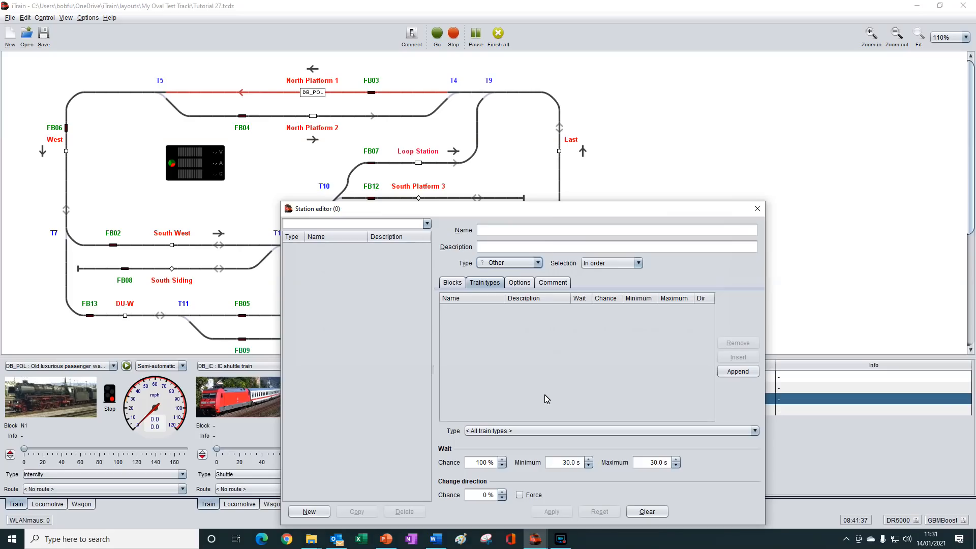
# Close the station editor and look through the available block types in the properties of North Platform 2 (N2)
pyautogui.click(756, 208)
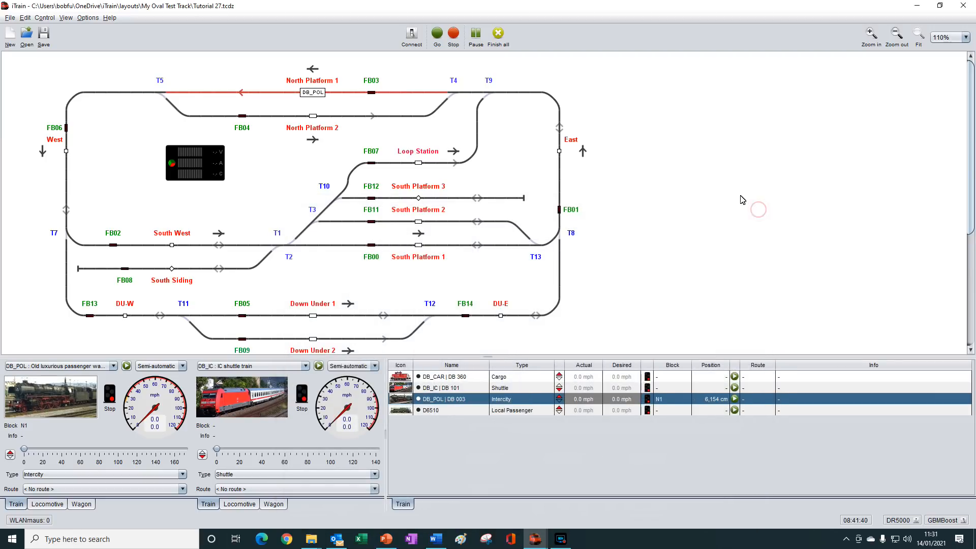
pyautogui.rightClick(312, 116)
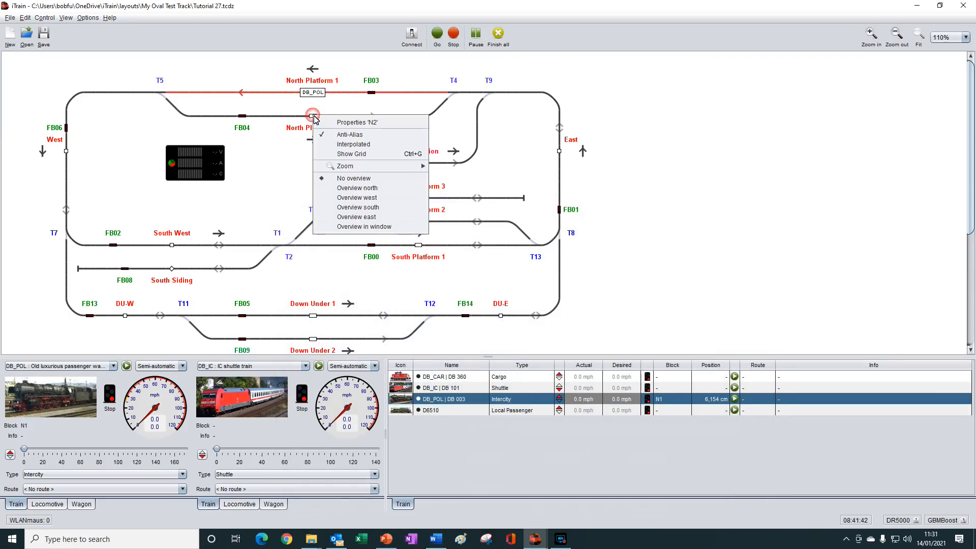
pyautogui.click(348, 125)
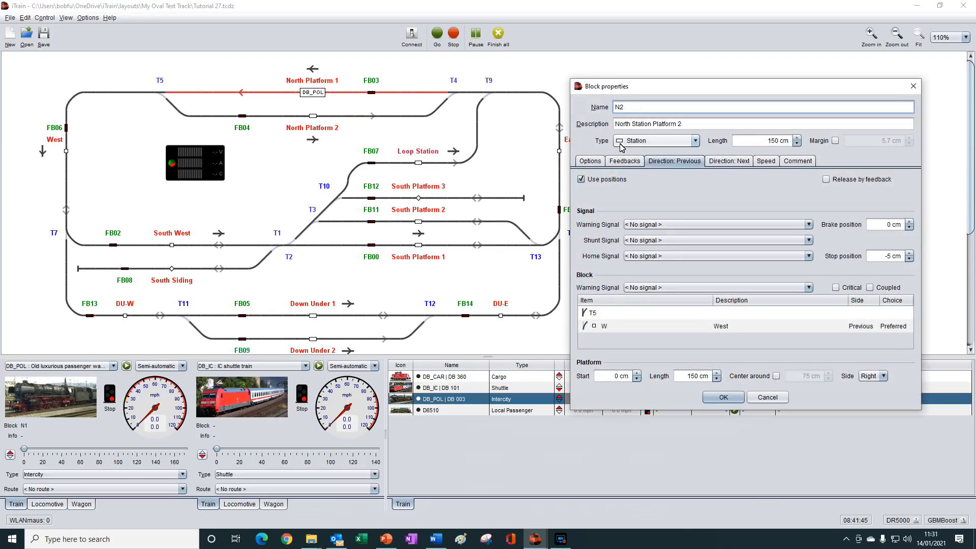
pyautogui.click(696, 142)
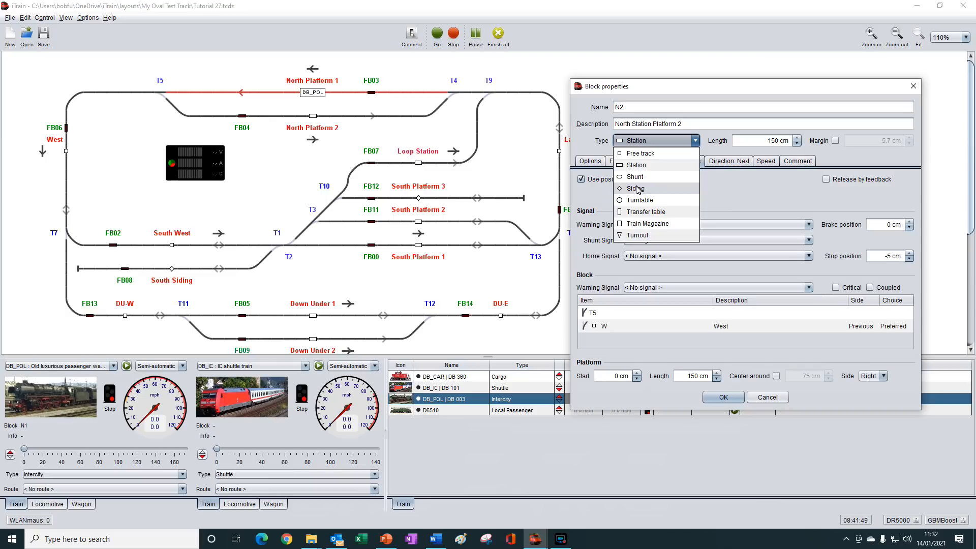
pyautogui.click(703, 141)
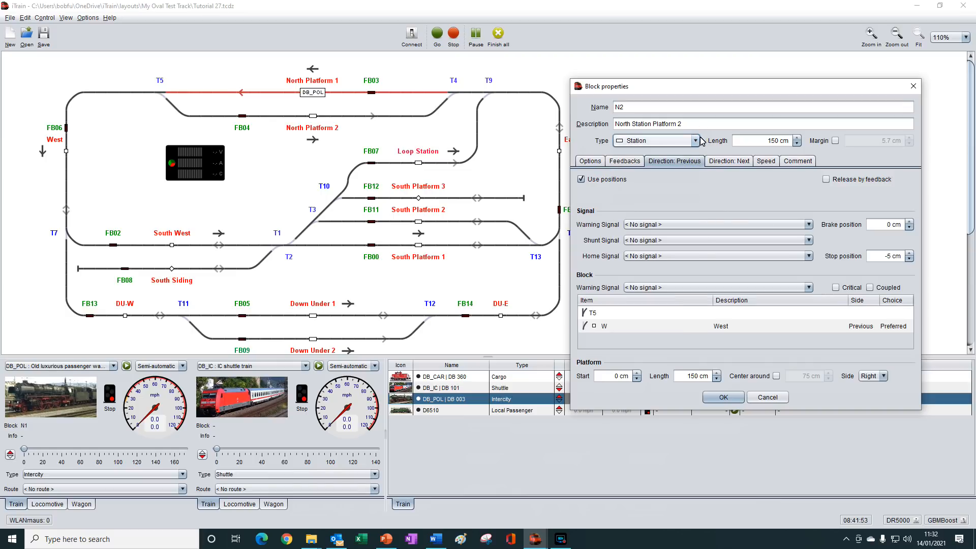
pyautogui.click(913, 88)
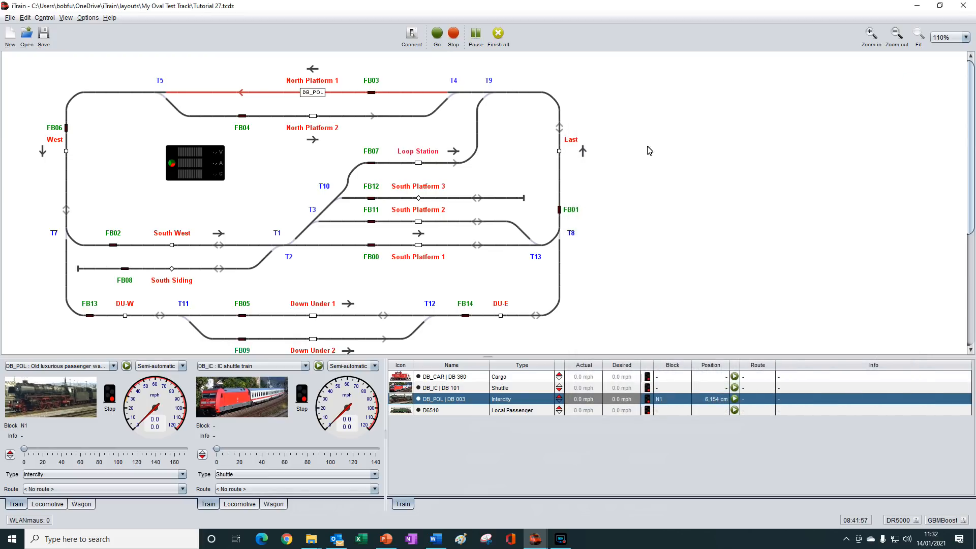
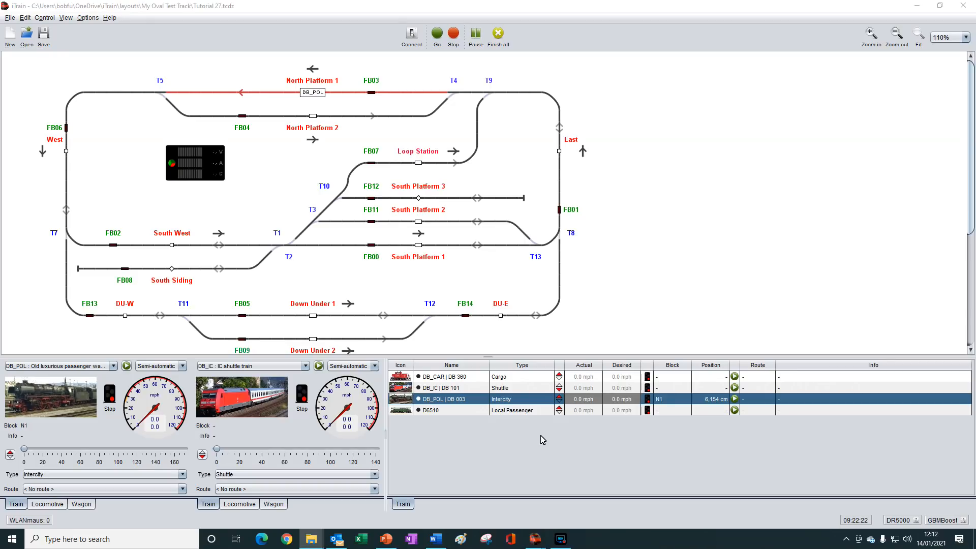
# Review the Intercity train type's permissions and its speed, block reservation and priority options, then close the train type editor
pyautogui.click(26, 19)
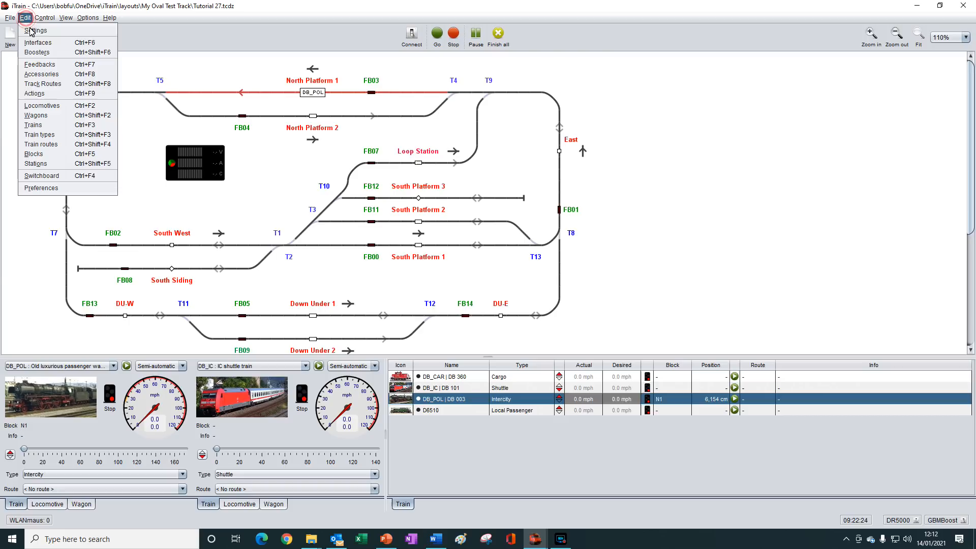
pyautogui.click(49, 136)
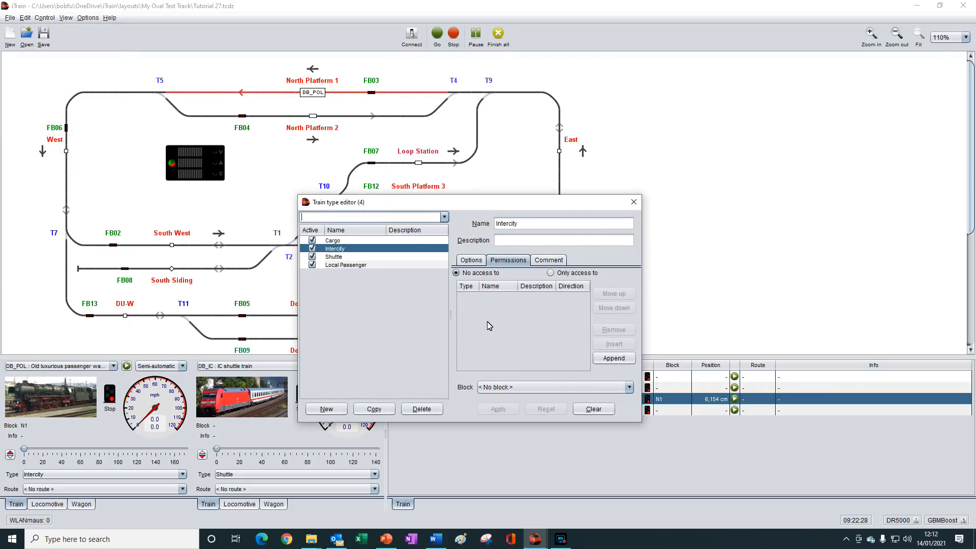
pyautogui.click(472, 261)
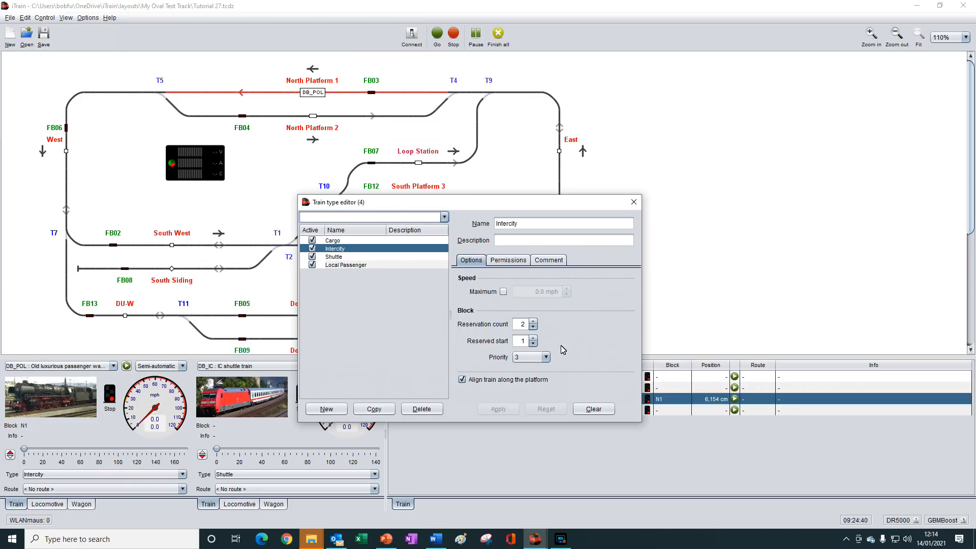
pyautogui.click(633, 203)
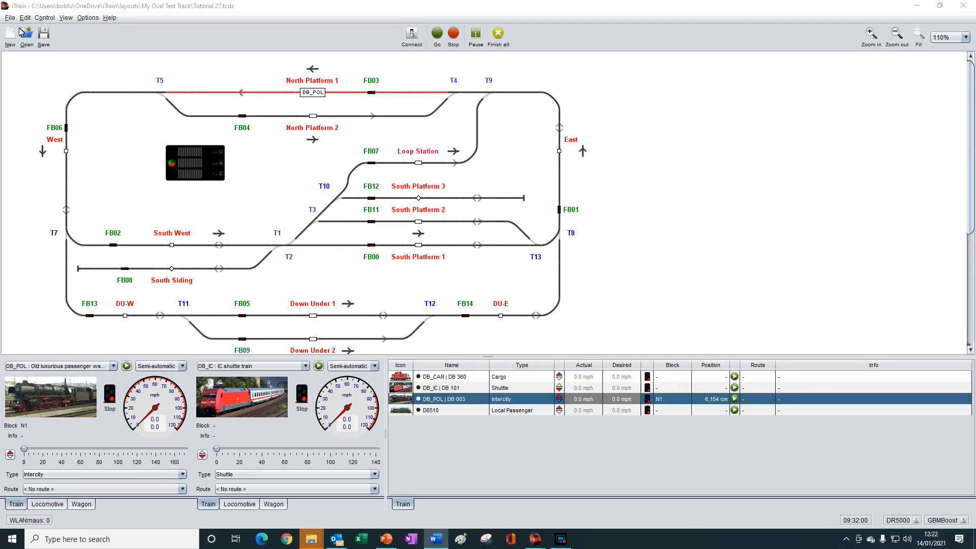
# View the Diagnosis window without starting a diagnosis, and close it
pyautogui.click(65, 18)
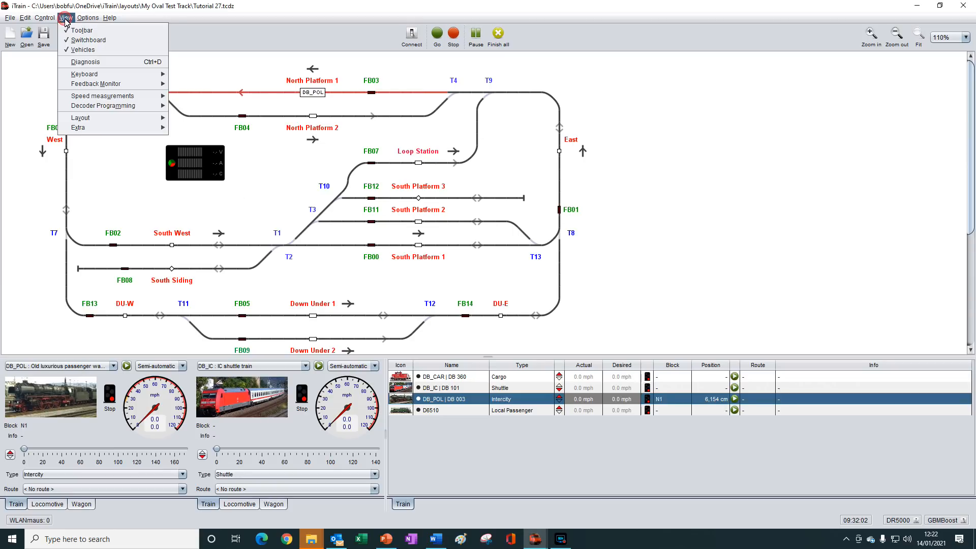
pyautogui.click(81, 62)
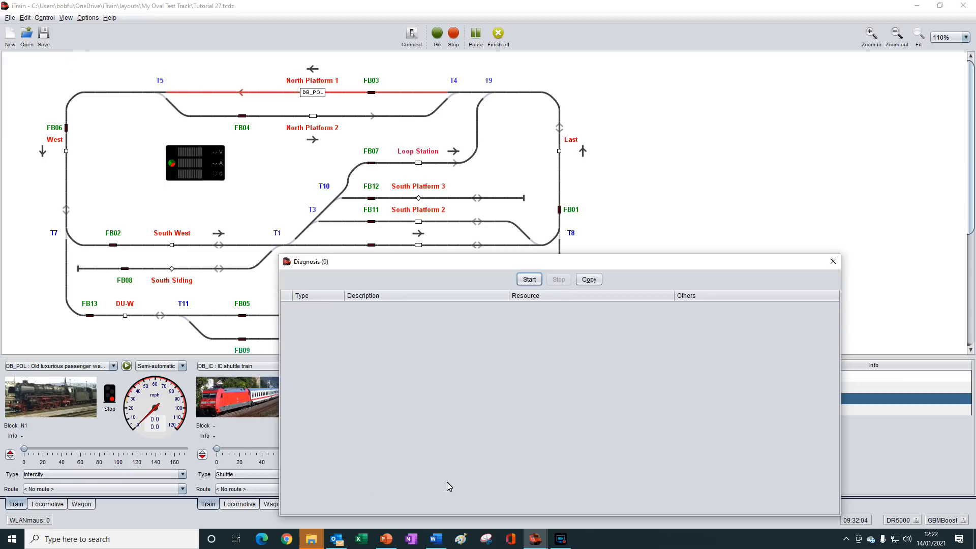
pyautogui.click(833, 262)
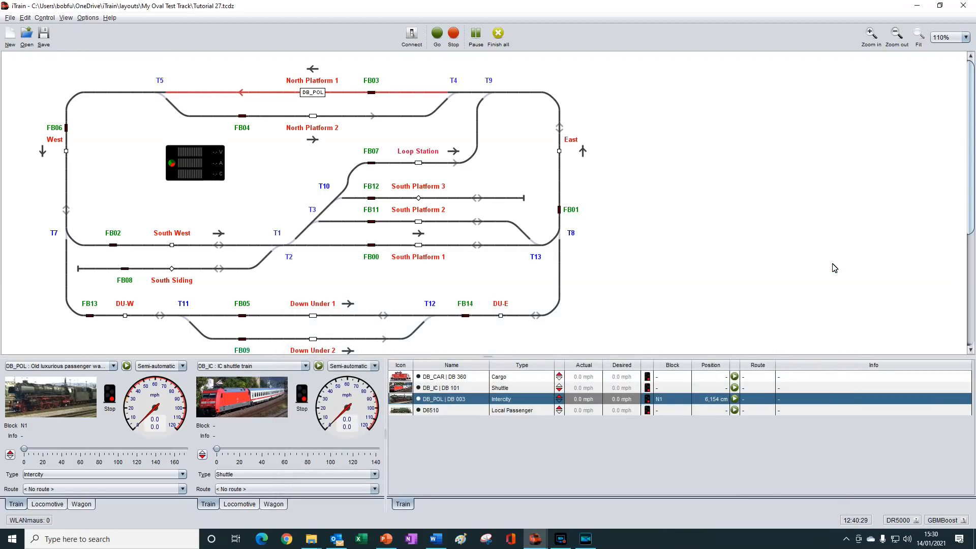